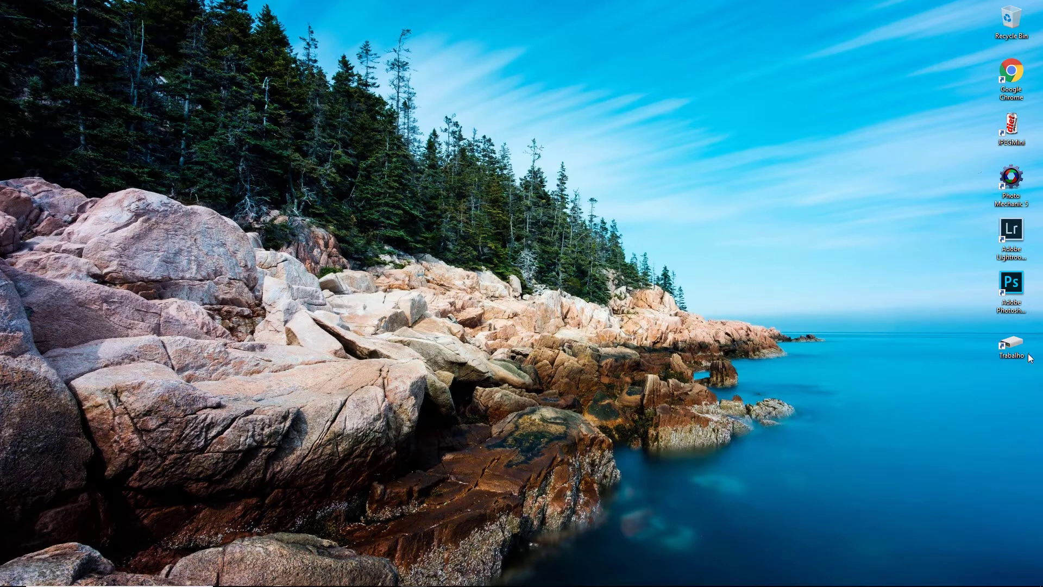
Browse the photos in the Maine folder on New Volume (D:) in File Explorer, and close the window when finished.
double_click(1011, 345)
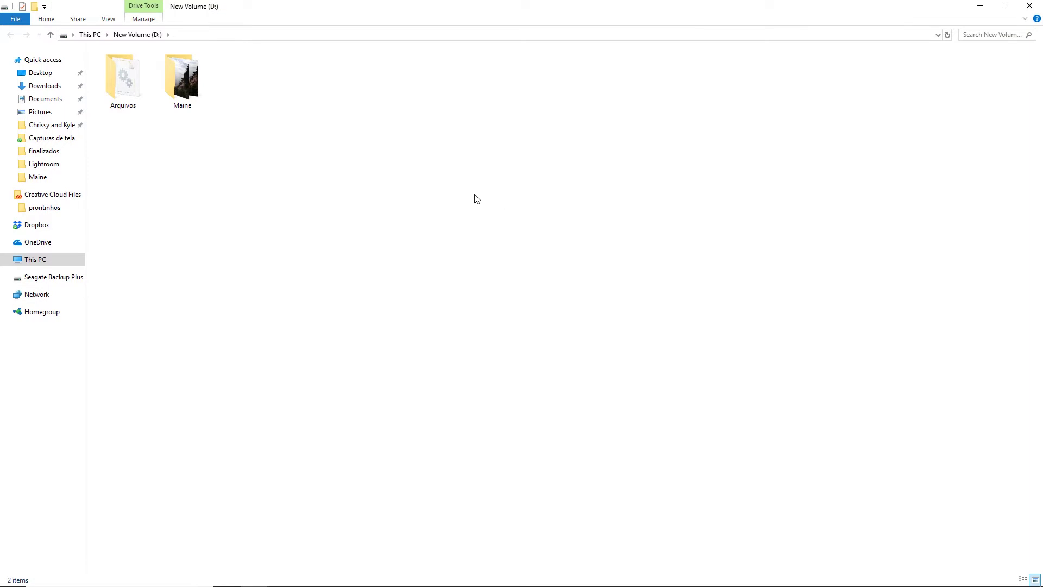
click(186, 82)
double_click(187, 81)
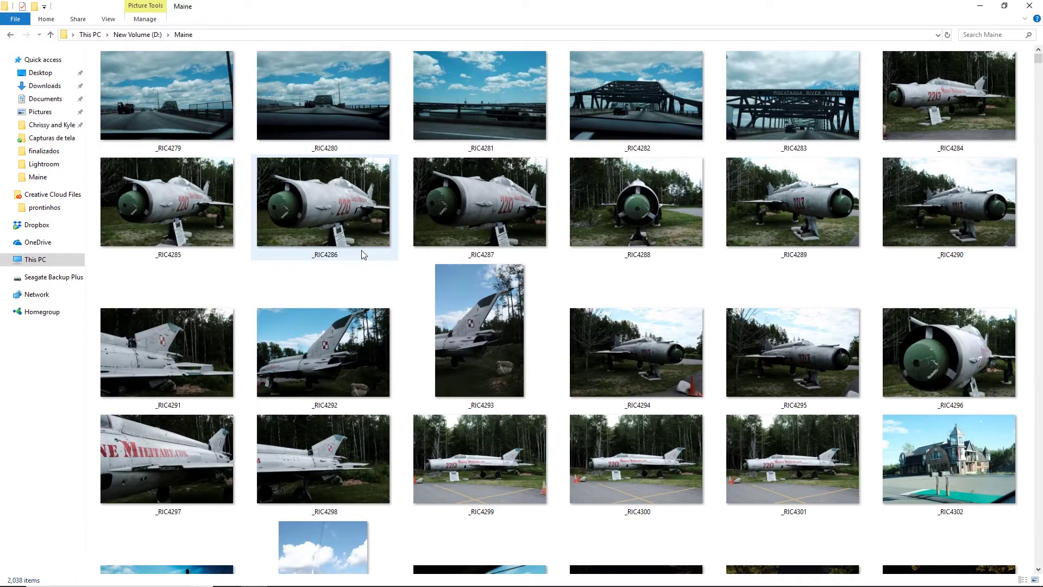
scroll(361, 250, down, 10)
scroll(362, 251, down, 10)
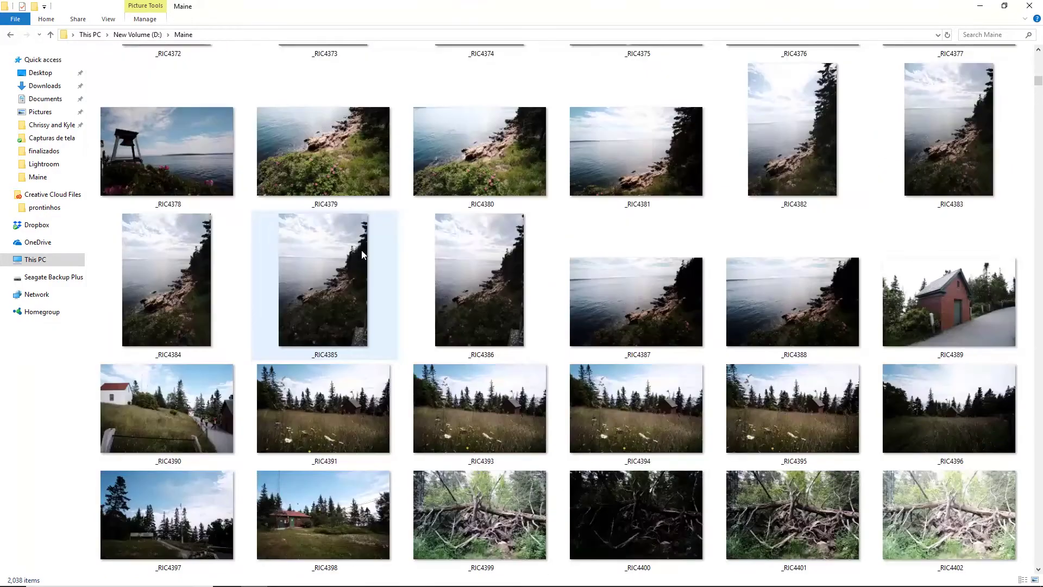
scroll(362, 251, down, 5)
scroll(363, 253, down, 12)
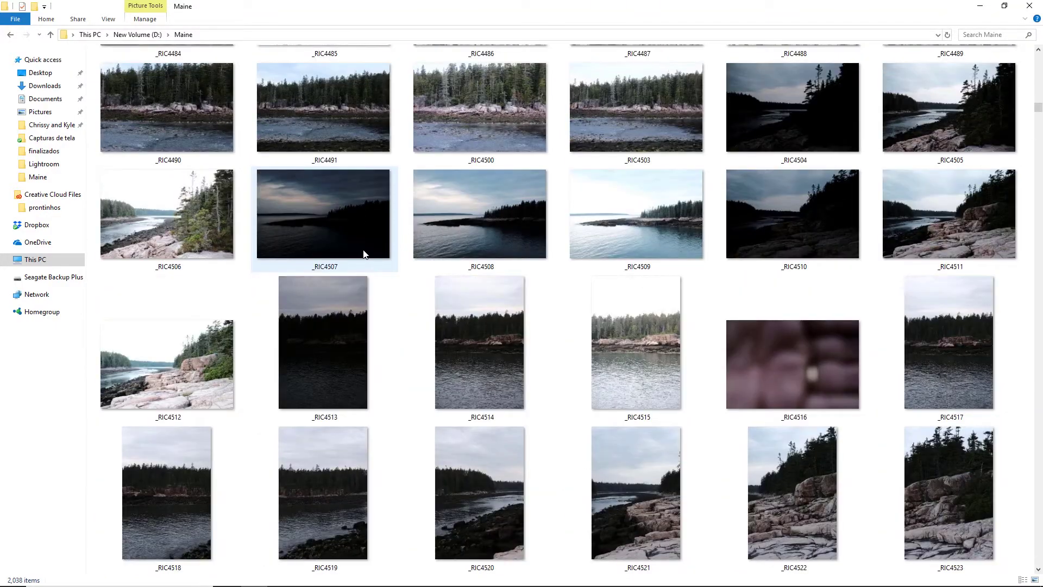
scroll(363, 253, down, 2)
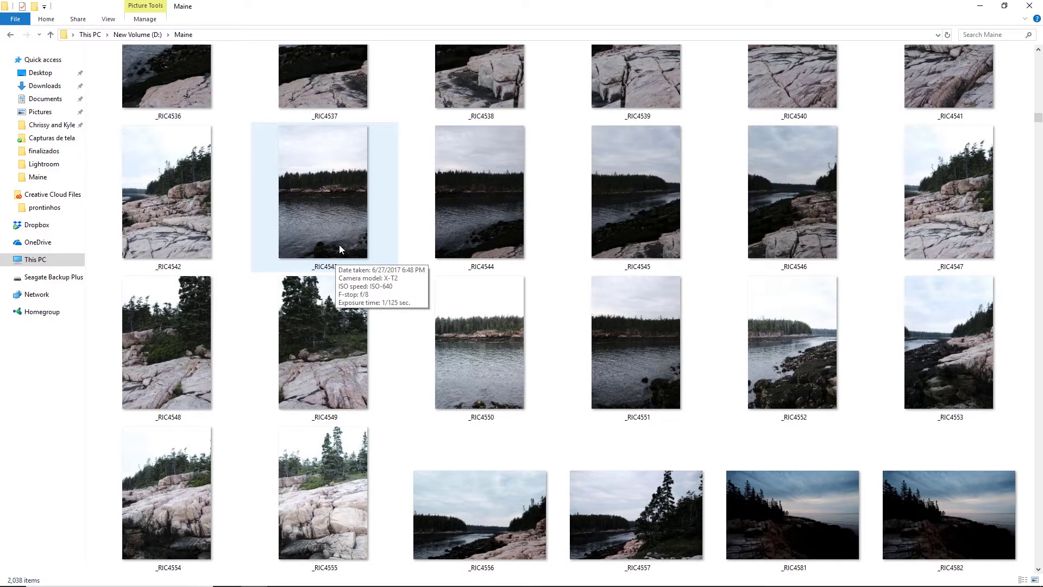
scroll(340, 245, down, 8)
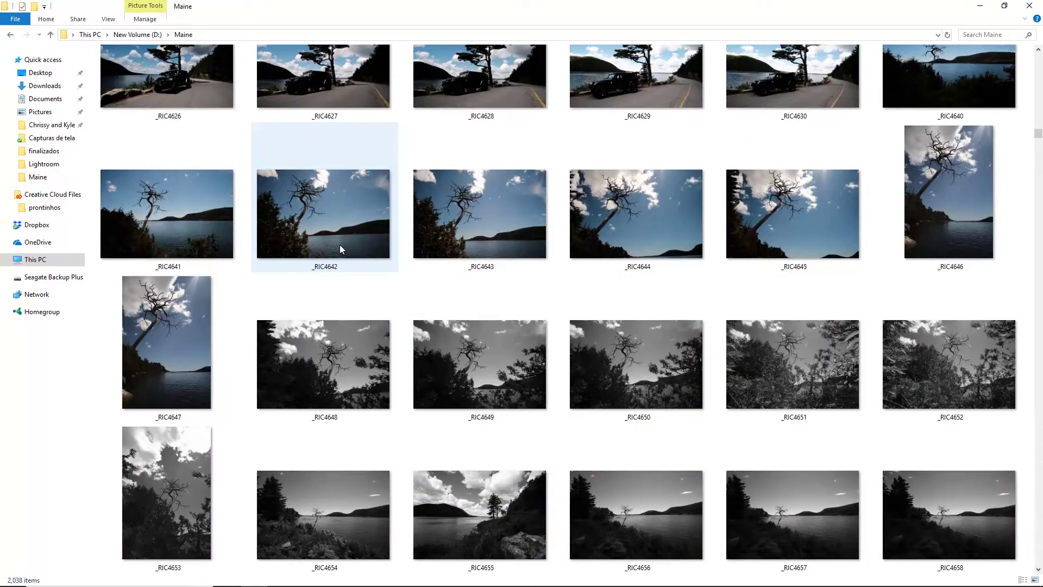
scroll(340, 246, down, 9)
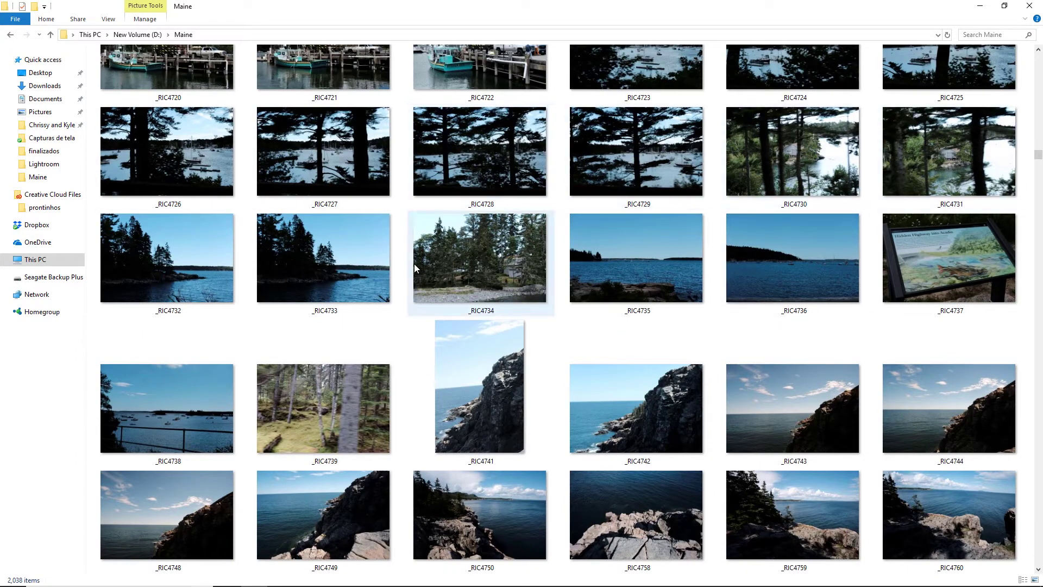
mouse_move(416, 261)
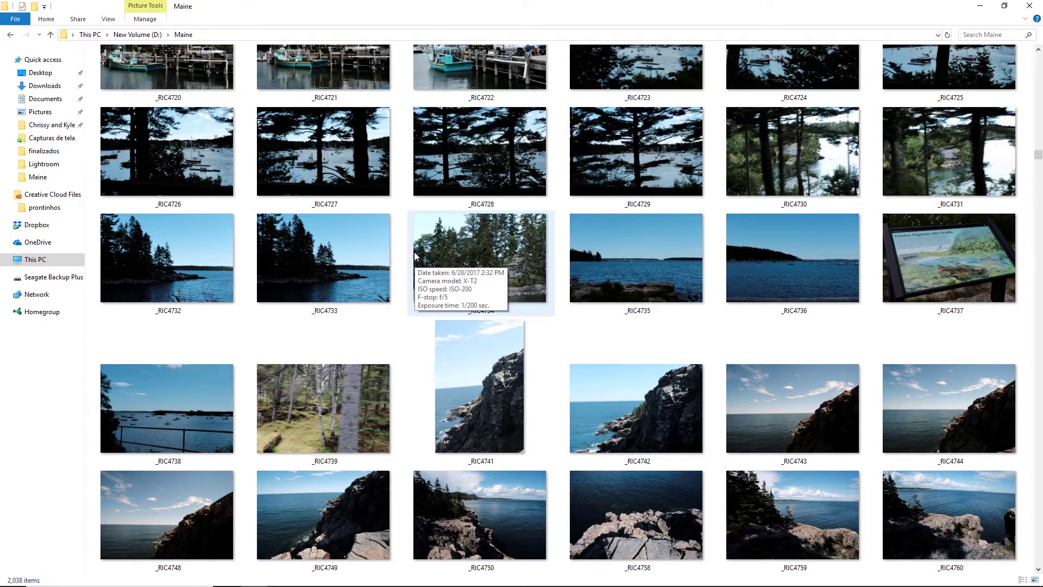
scroll(427, 232, down, 6)
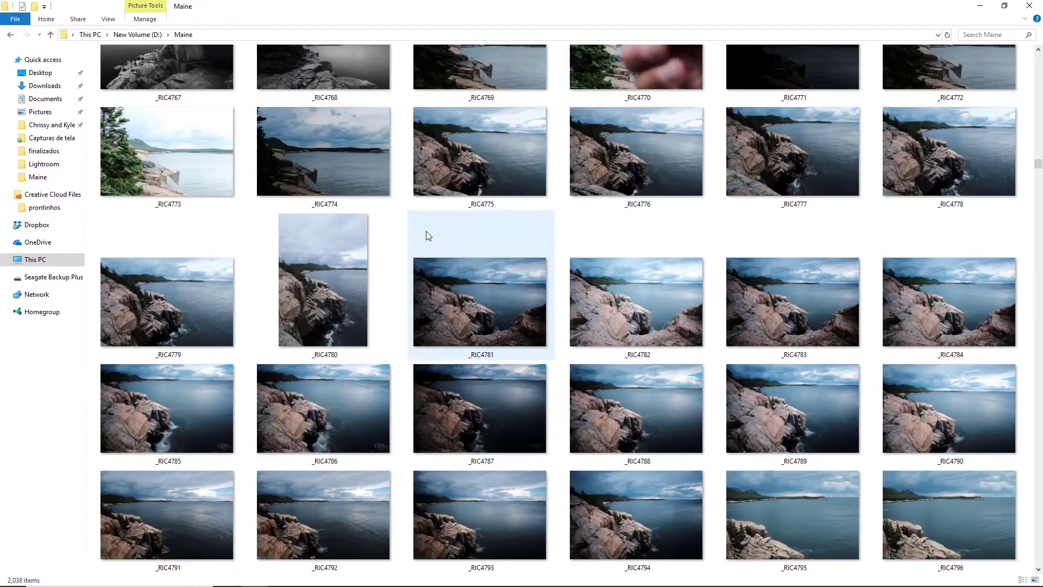
scroll(426, 235, down, 10)
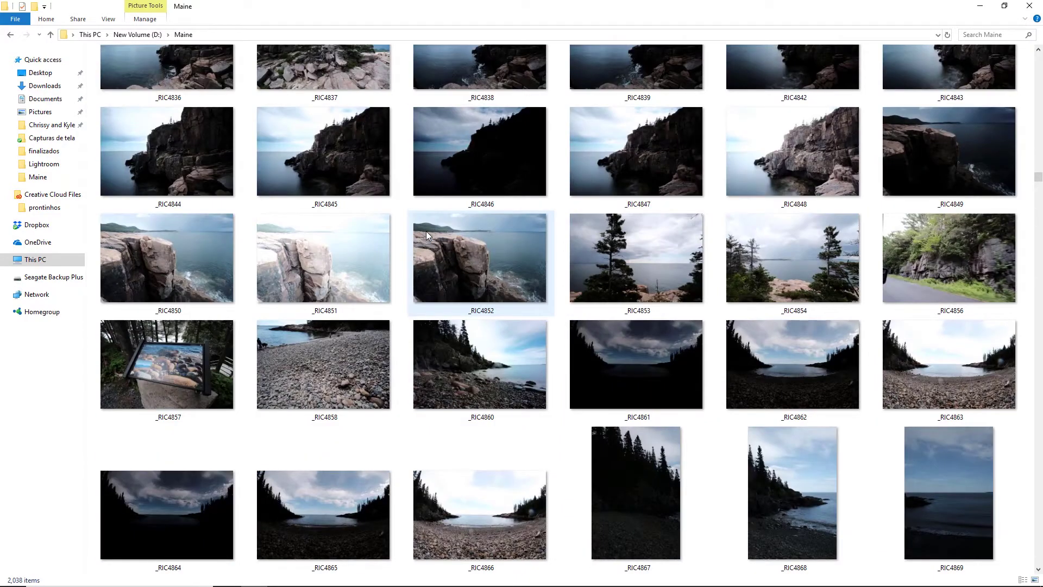
scroll(426, 236, down, 8)
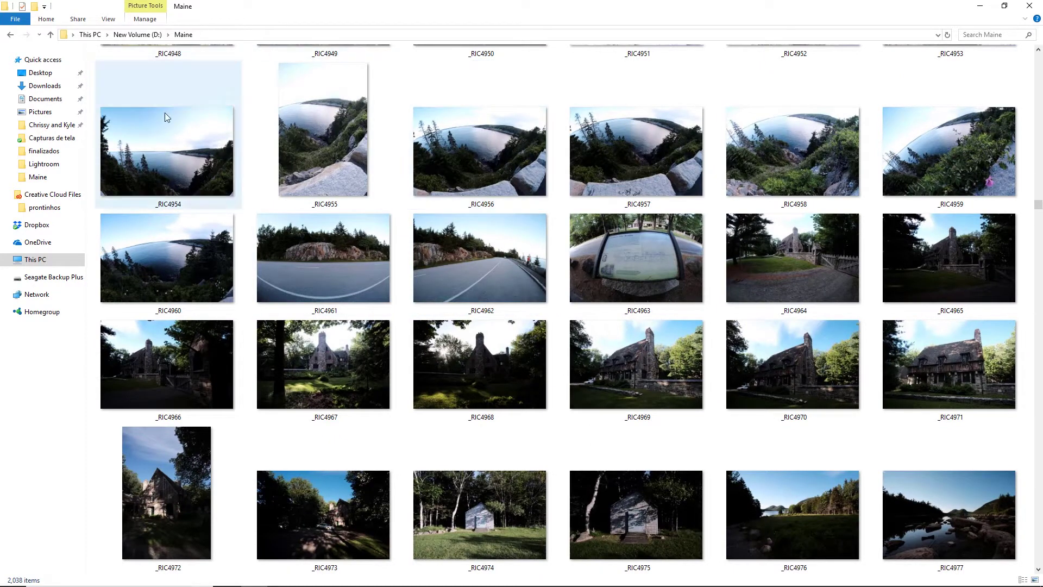
click(1032, 6)
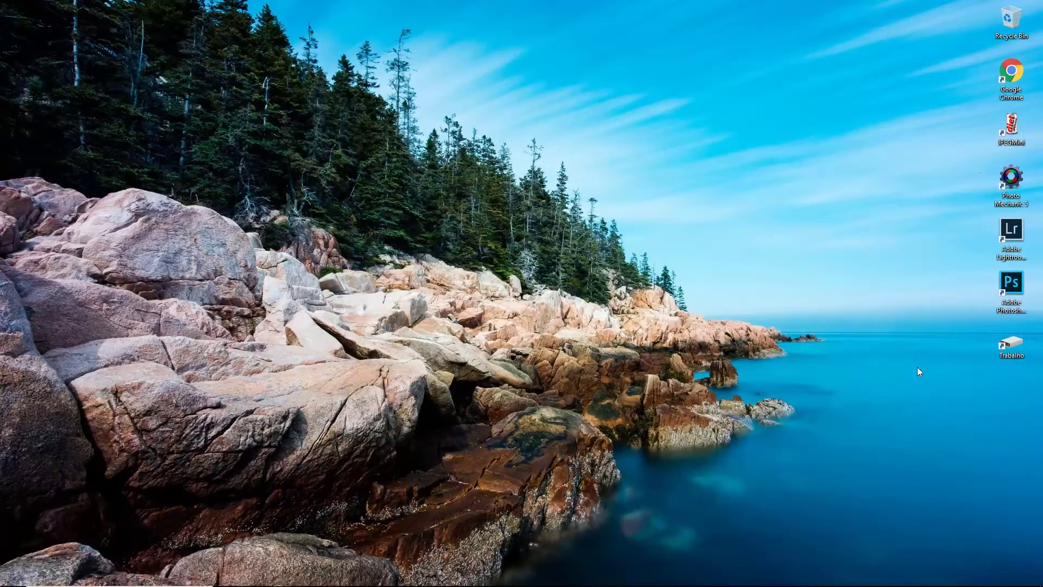
Open Adobe Lightroom Classic and collapse the list of presets (Predefinições) in the Develop module.
double_click(1016, 231)
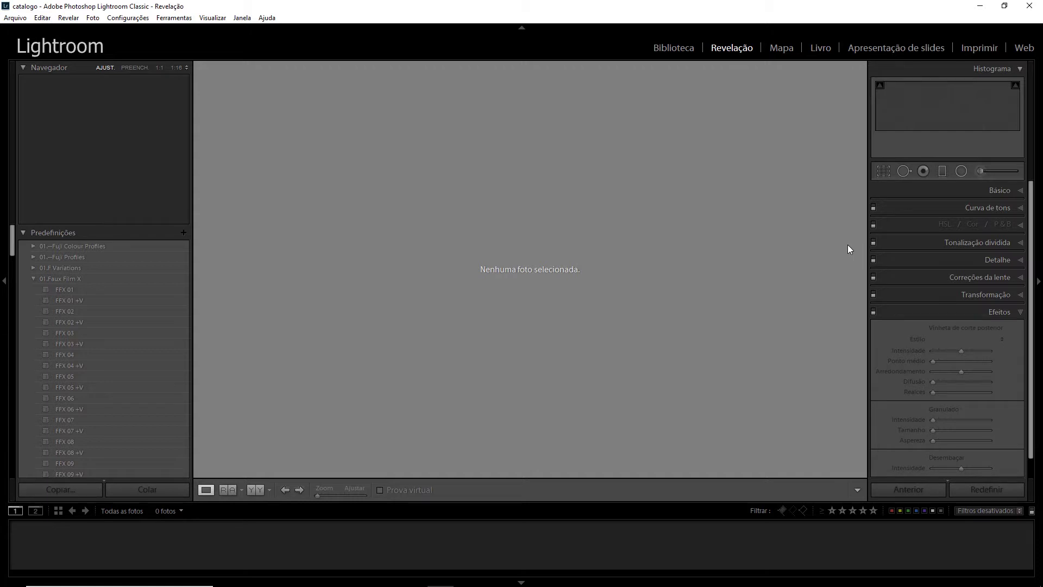
click(24, 233)
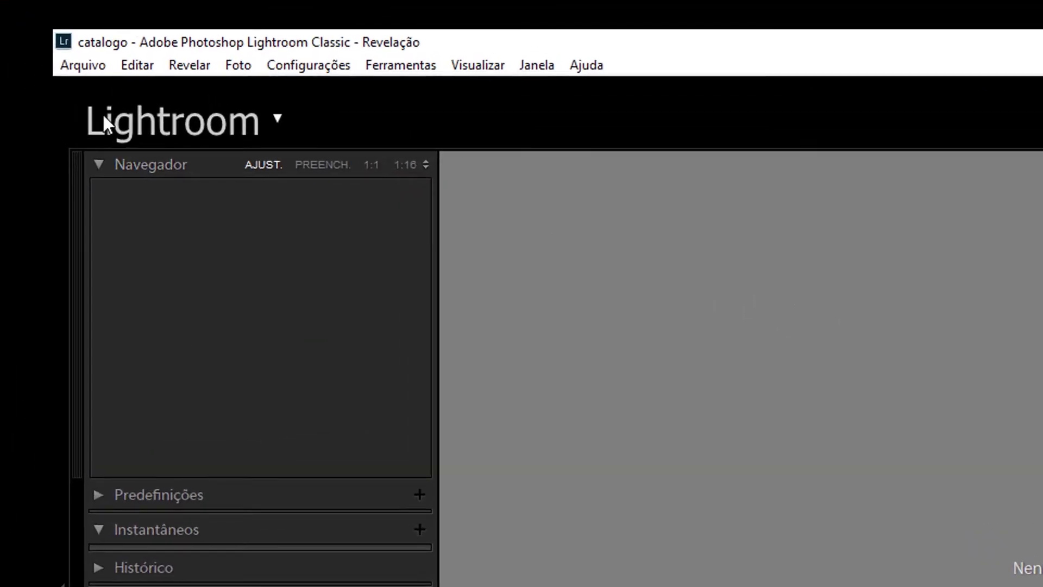
Start a new catalog and choose the Maine folder on New Volume (D:) as its location.
click(78, 67)
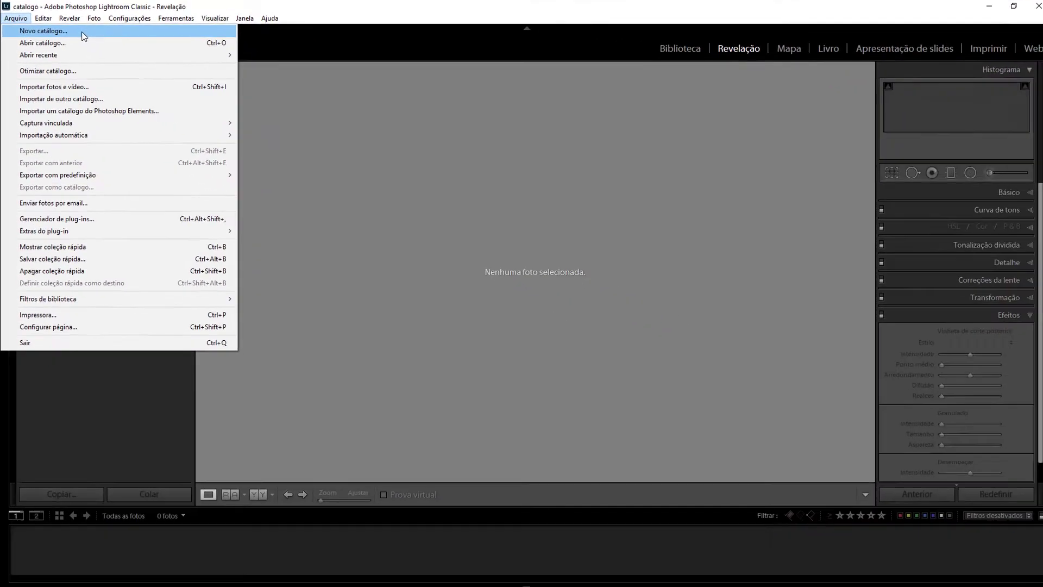
click(213, 92)
drag(620, 154, 459, 110)
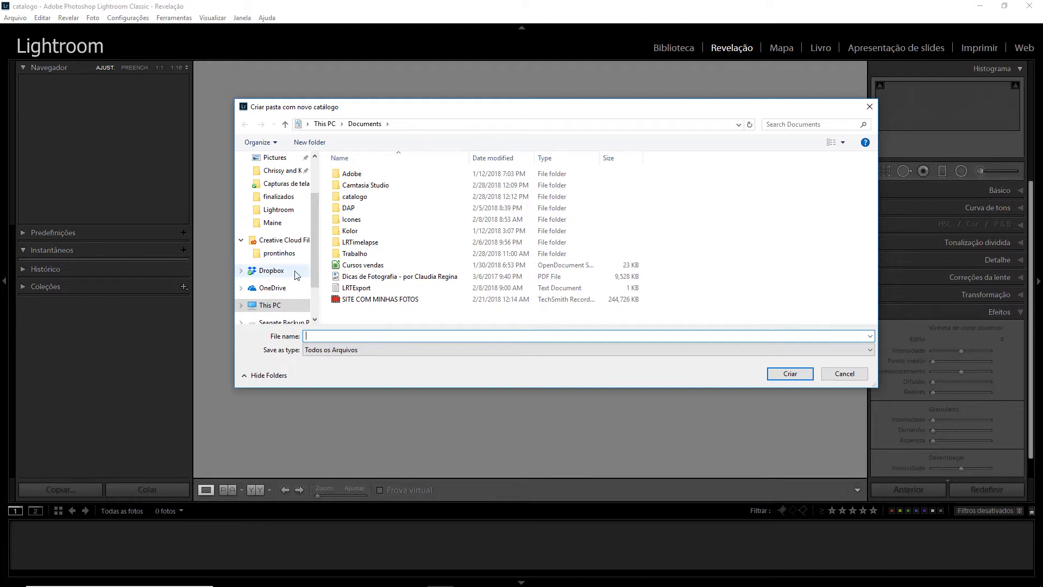
scroll(317, 282, down, 3)
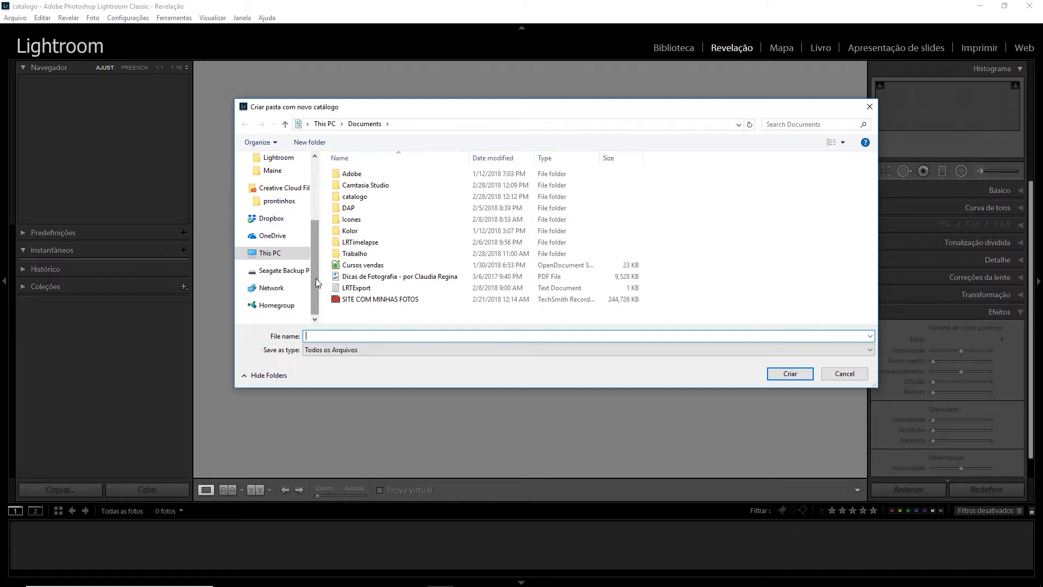
click(279, 275)
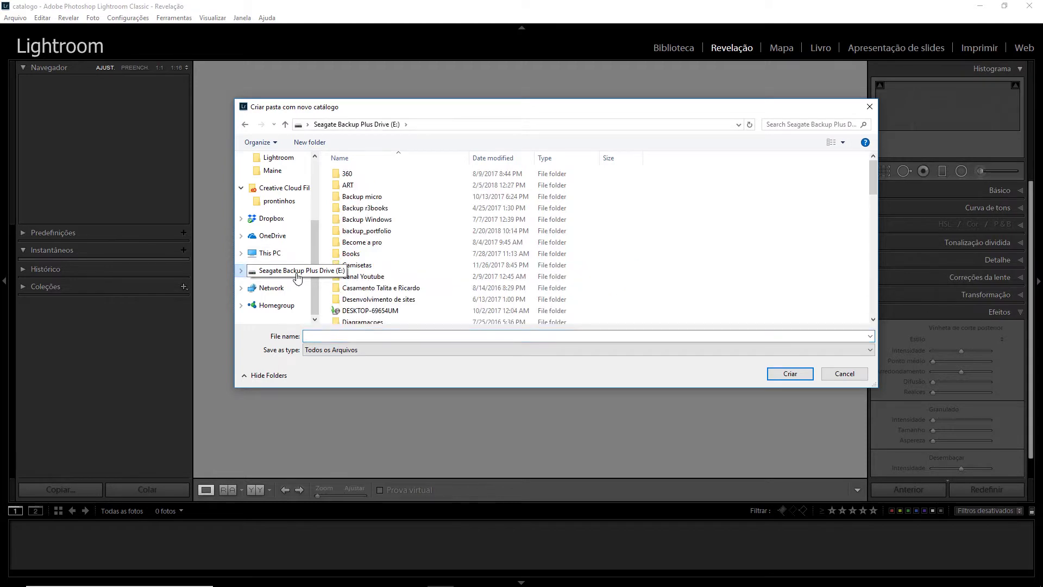
click(269, 253)
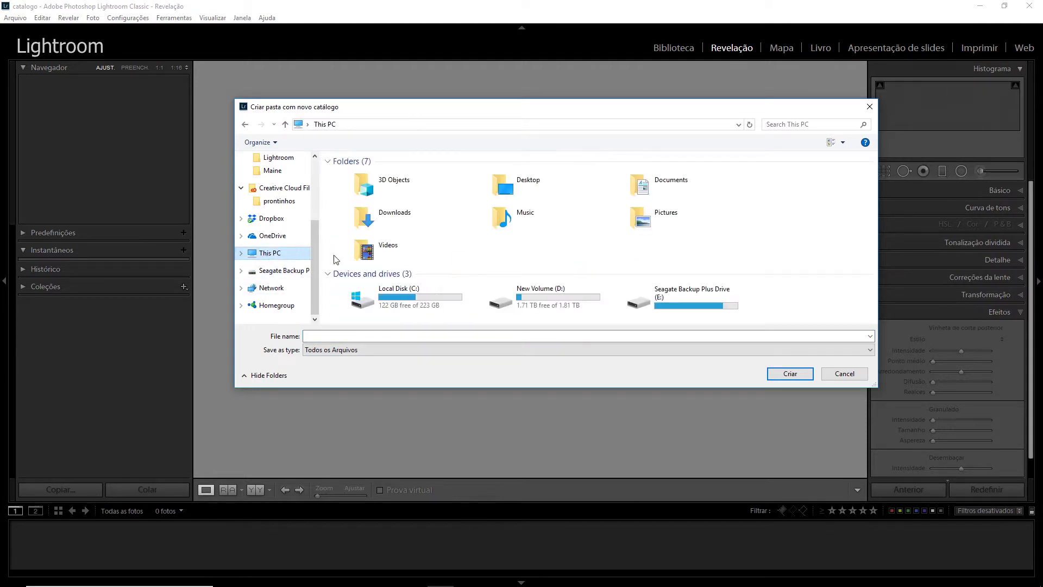
double_click(547, 299)
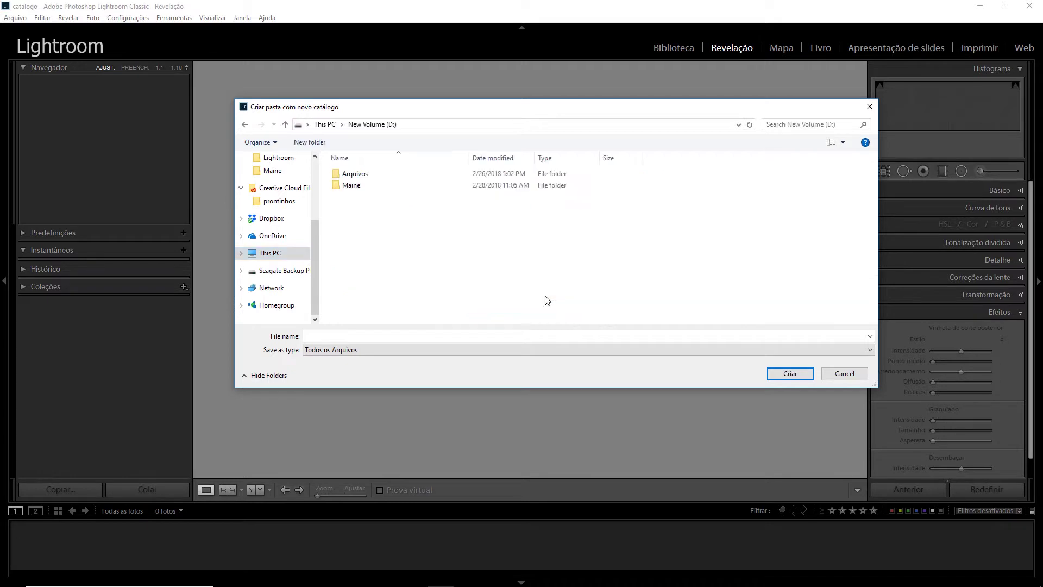
double_click(356, 187)
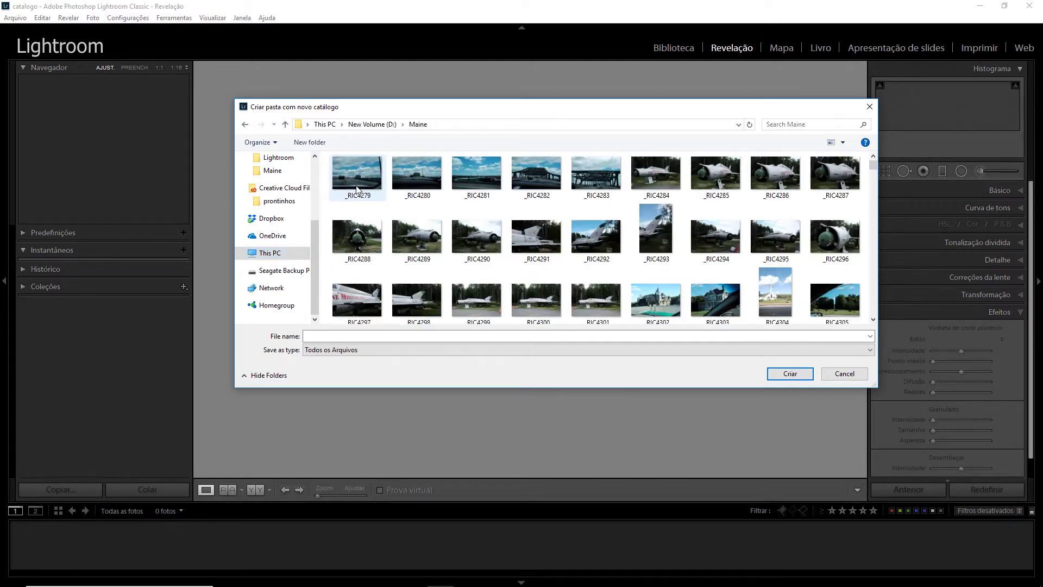
Name the new catalog "Viagem Maine", create it, and switch to the Library module (Biblioteca).
click(379, 337)
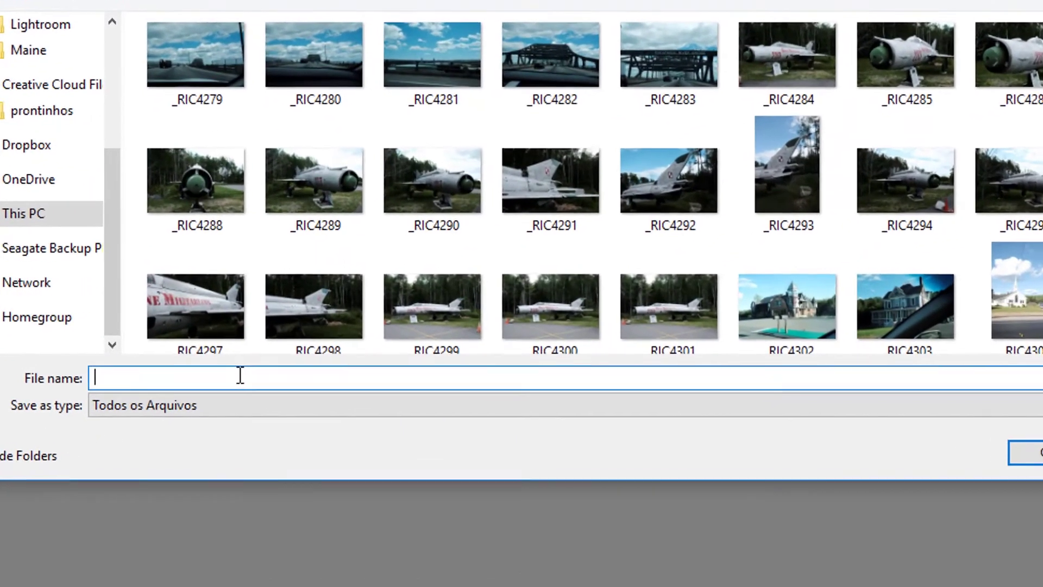
text(Viagem Maine)
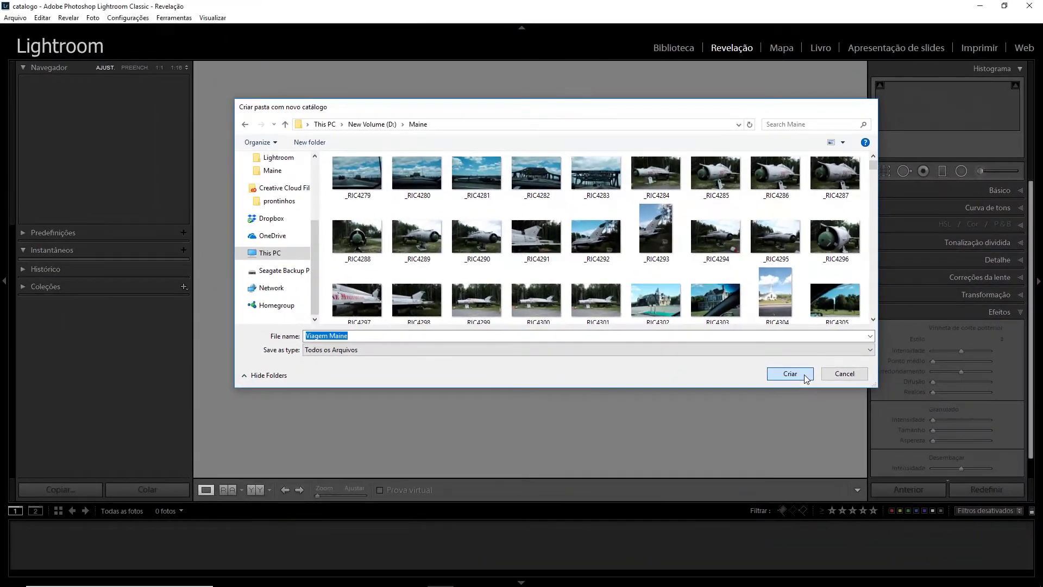
click(805, 374)
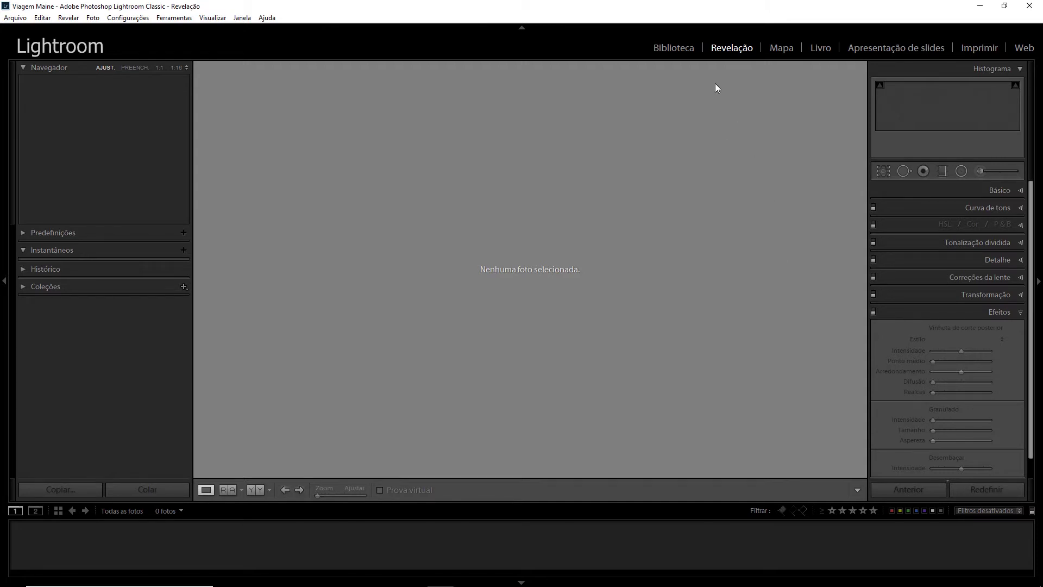
click(684, 50)
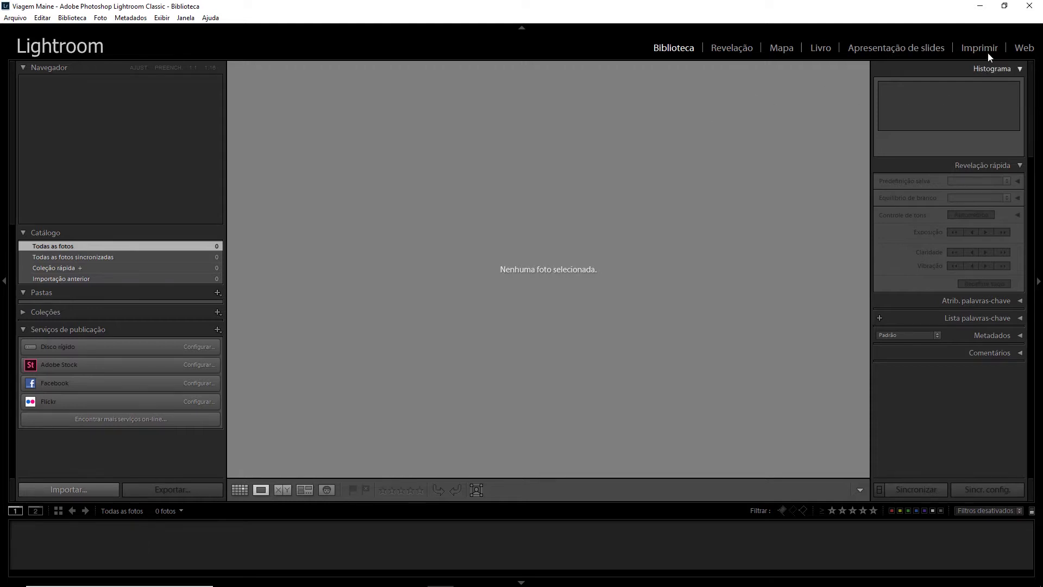
Switch to File Explorer and inspect the Viagem Maine catalog folder and its files inside the Maine folder on New Volume (D:).
click(980, 6)
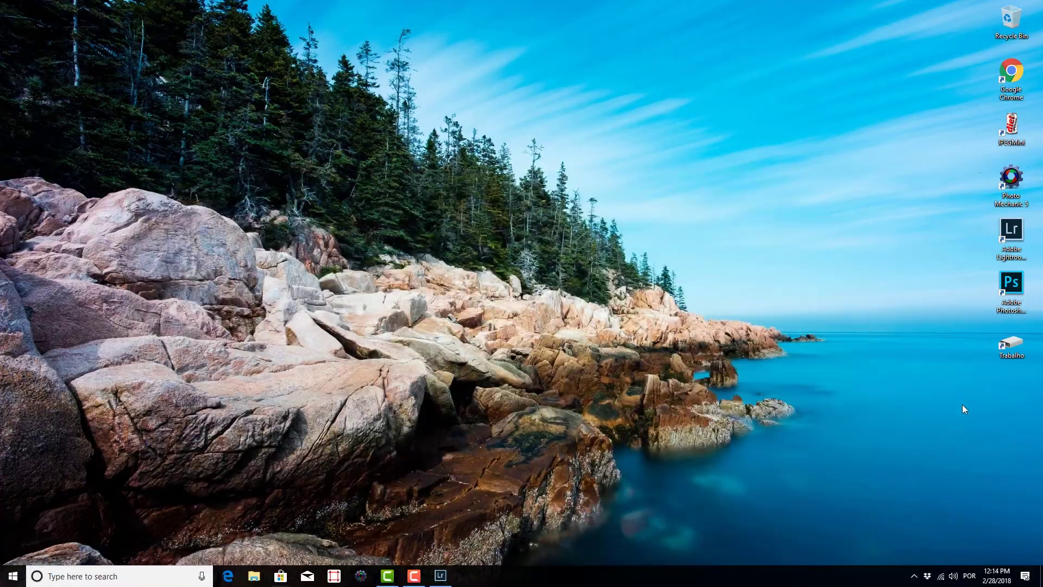
double_click(1011, 345)
click(183, 87)
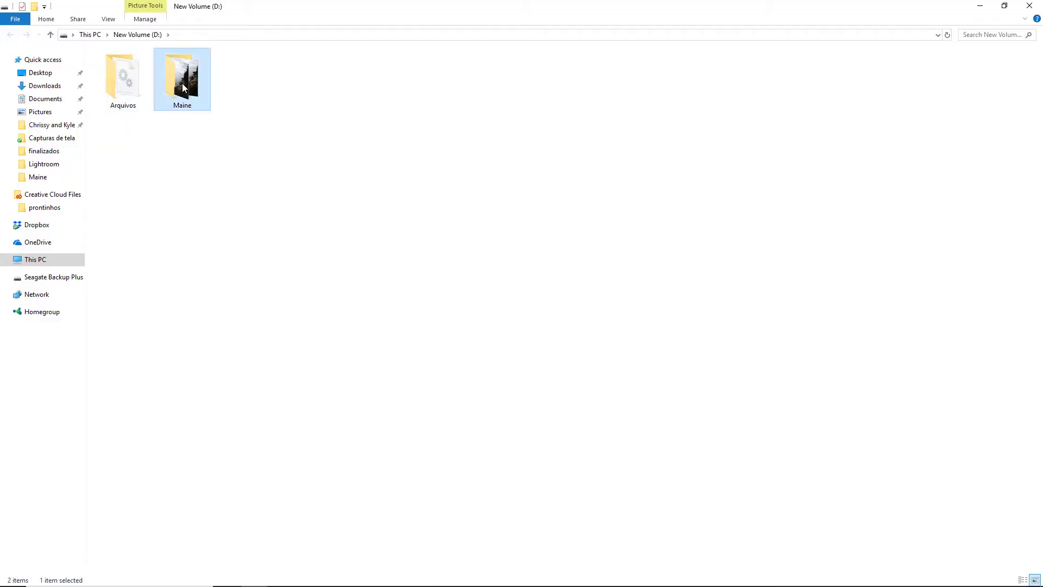
double_click(182, 87)
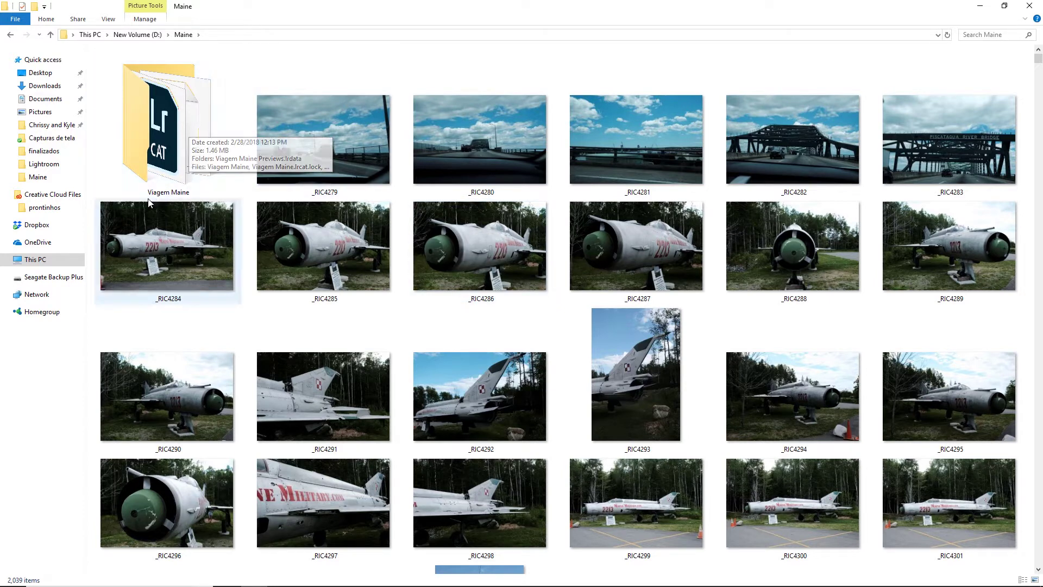
double_click(166, 130)
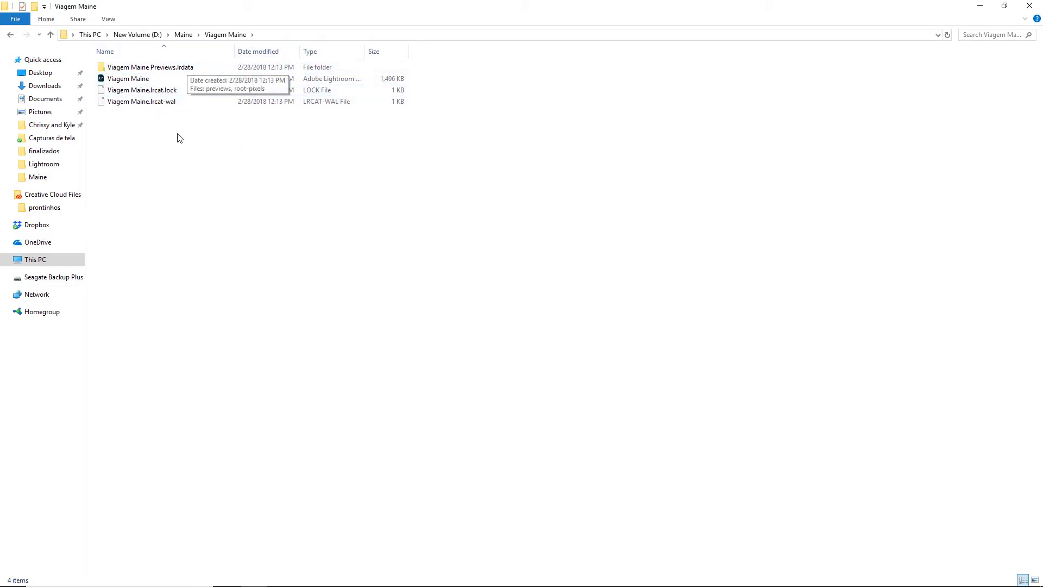
click(50, 34)
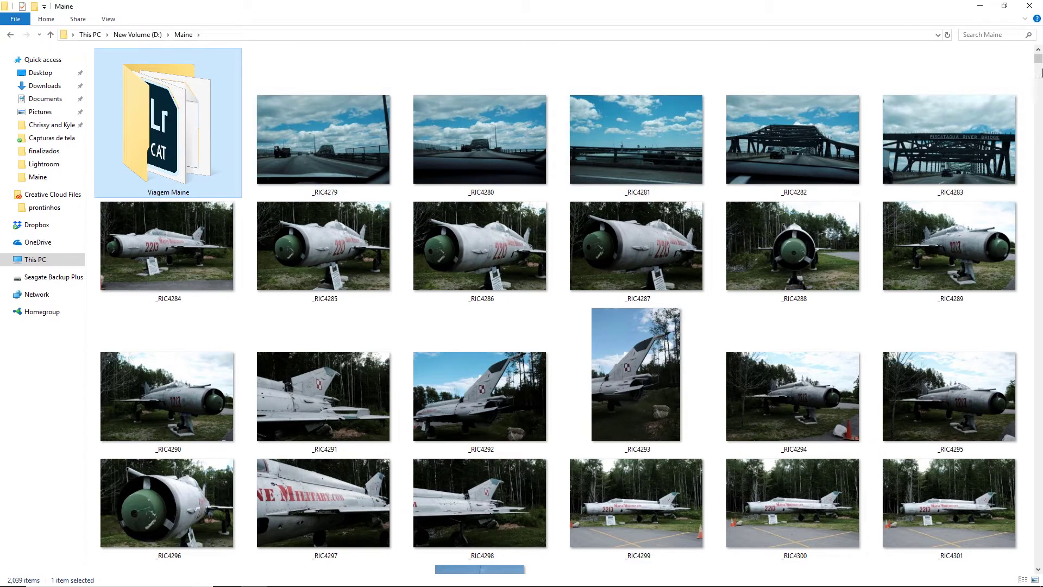
click(1028, 9)
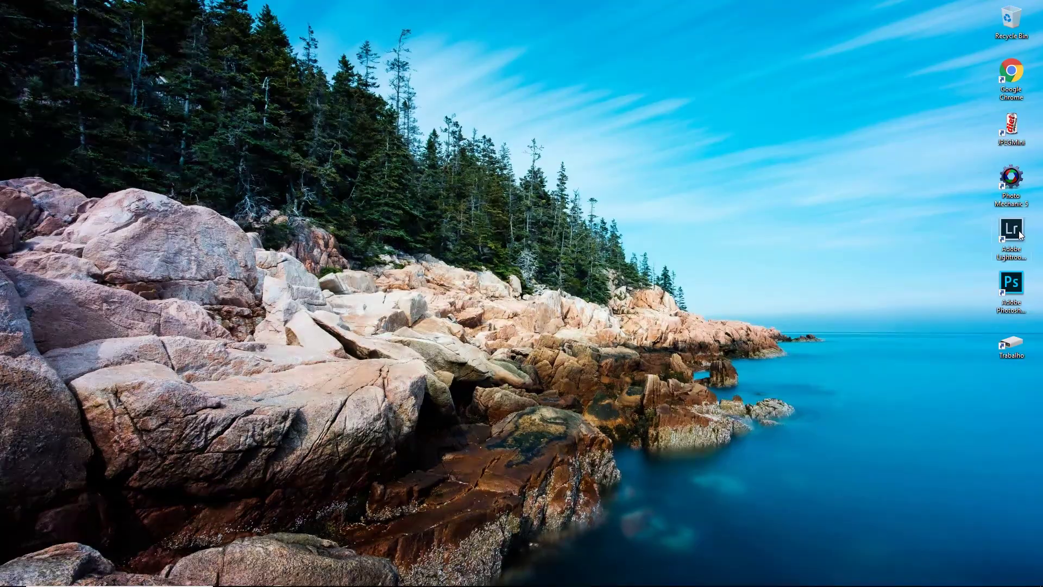
Return to Lightroom and choose the Maine folder on New Volume (D:) as the folder to add to the catalog.
double_click(1011, 230)
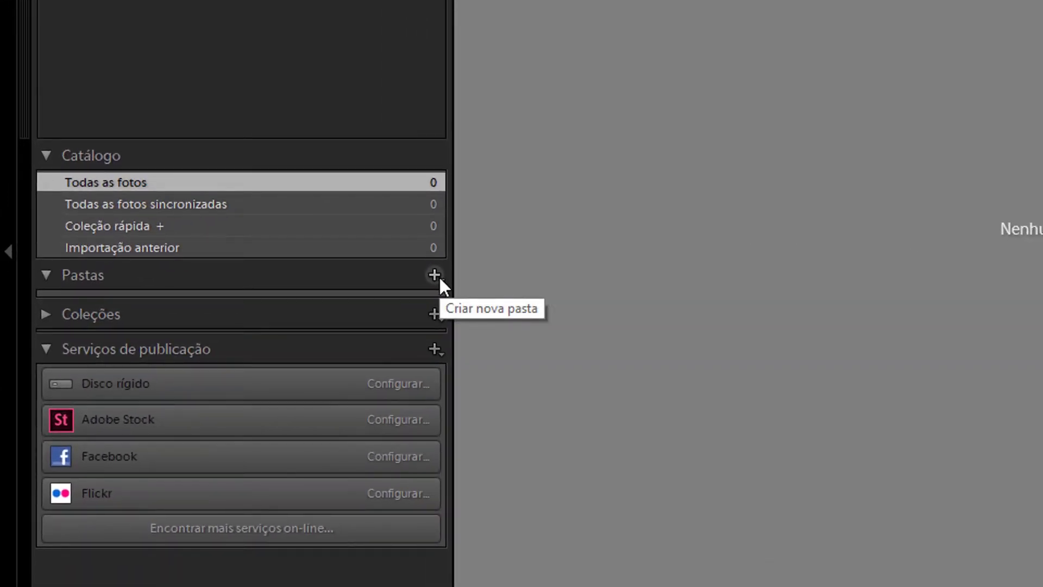
click(434, 274)
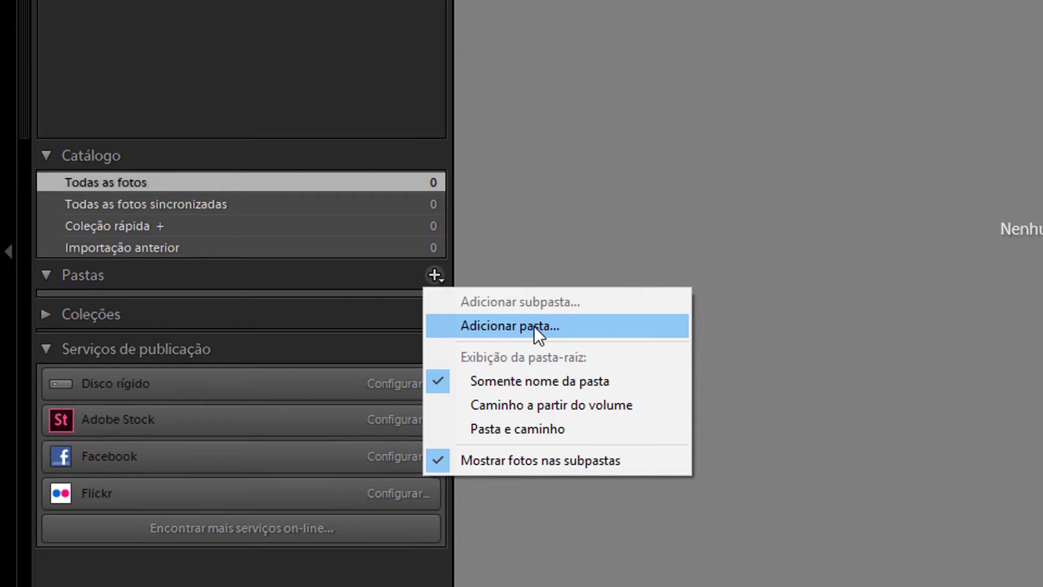
click(534, 326)
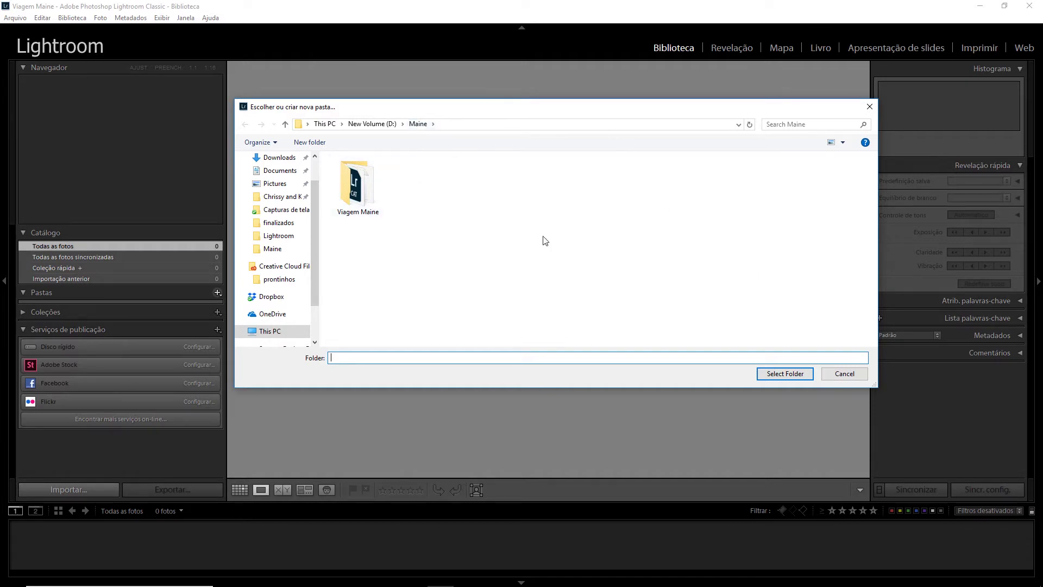
click(786, 375)
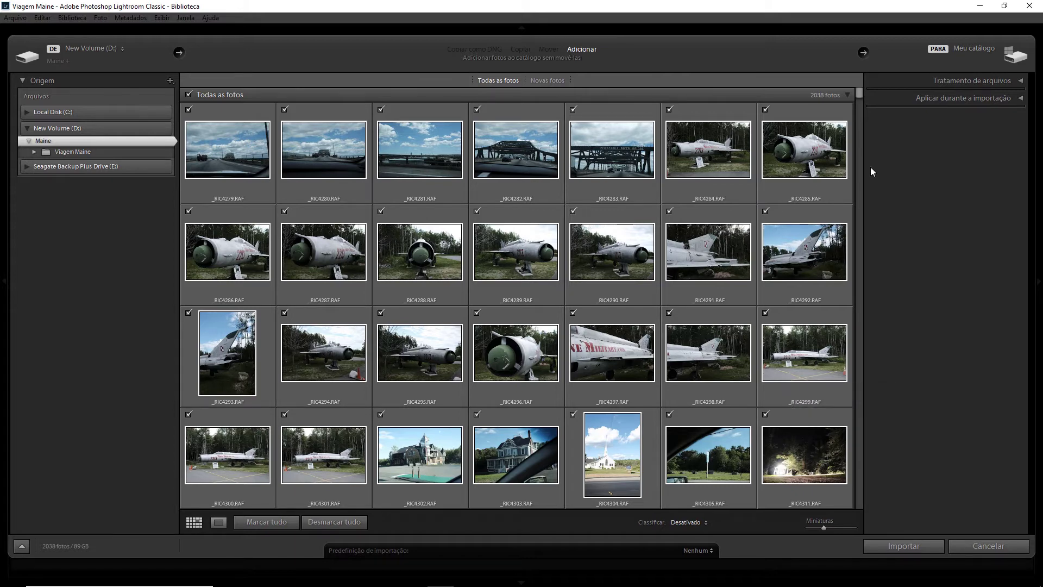
Exclude the photos _RIC4280.RAF, _RIC4281.RAF and _RIC4282.RAF from the import and include them again.
drag(859, 93, 859, 84)
mouse_move(858, 94)
mouse_down()
mouse_move(856, 116)
mouse_move(855, 89)
mouse_up()
click(285, 111)
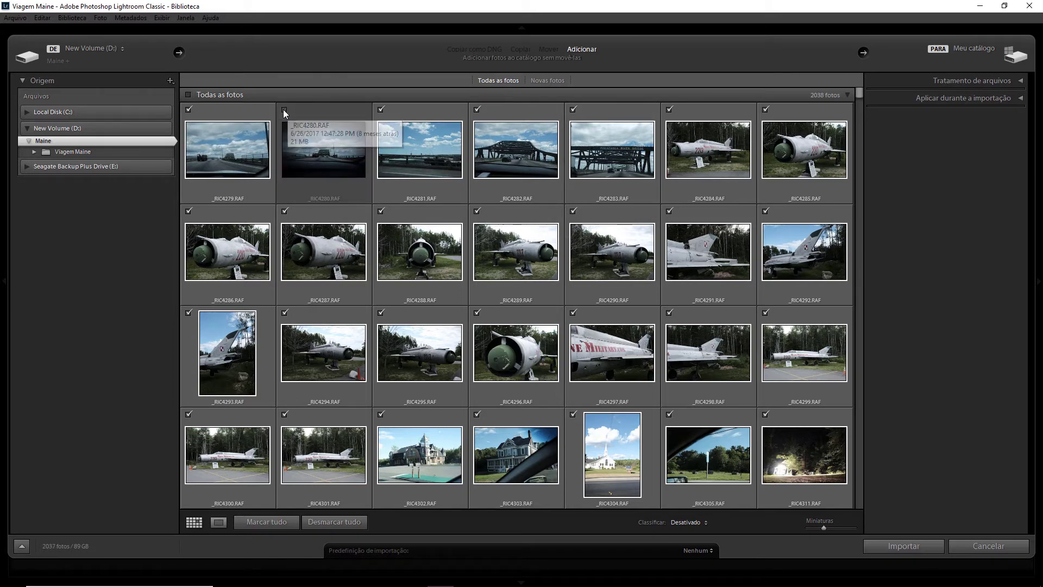
click(381, 111)
click(477, 109)
click(477, 110)
click(381, 110)
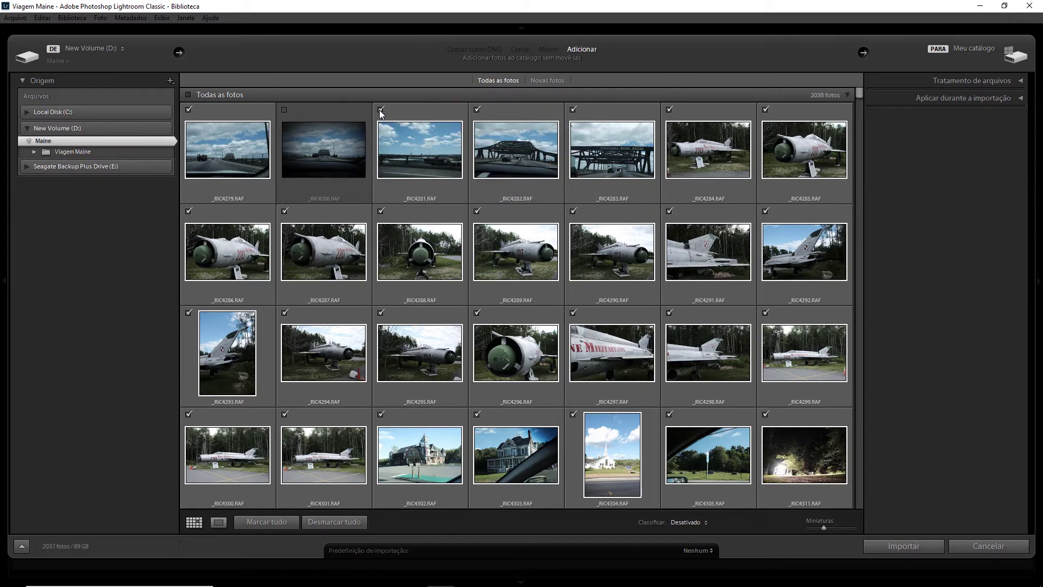
click(285, 109)
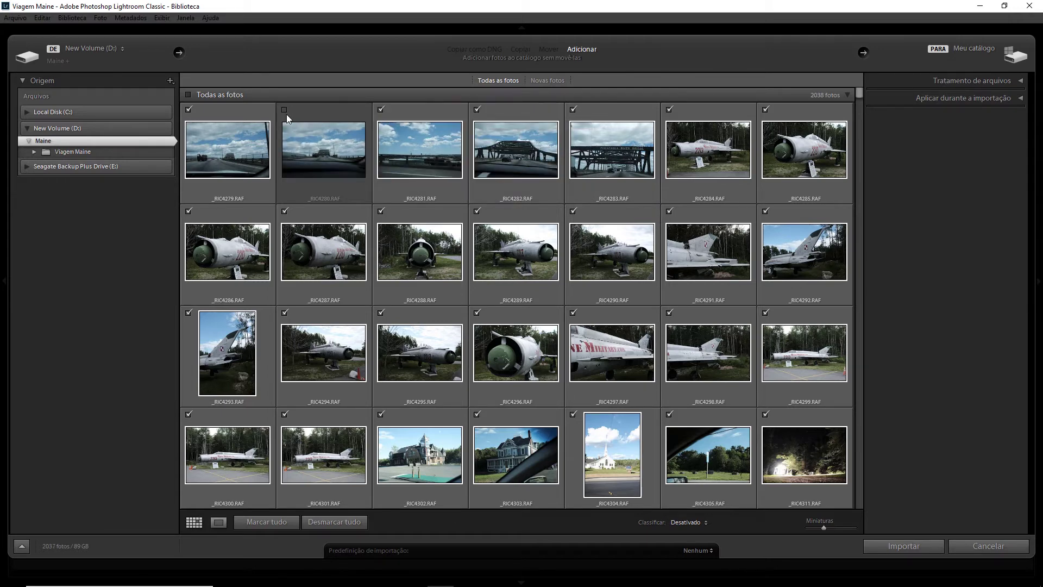
Unmark all photos in the import list and mark only _RIC4287.RAF, _RIC4288.RAF and _RIC4289.RAF.
click(188, 95)
click(283, 211)
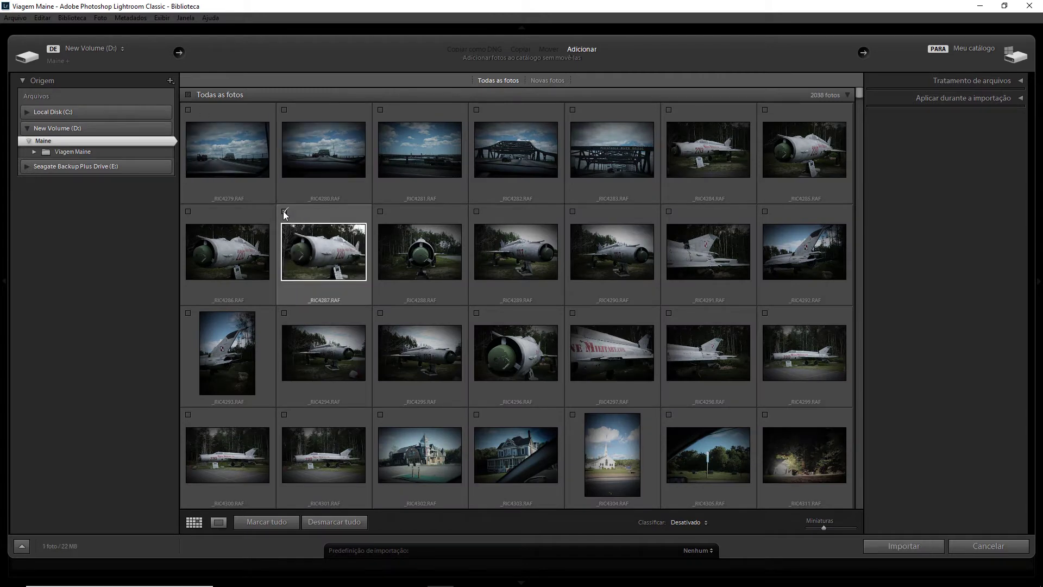
click(380, 211)
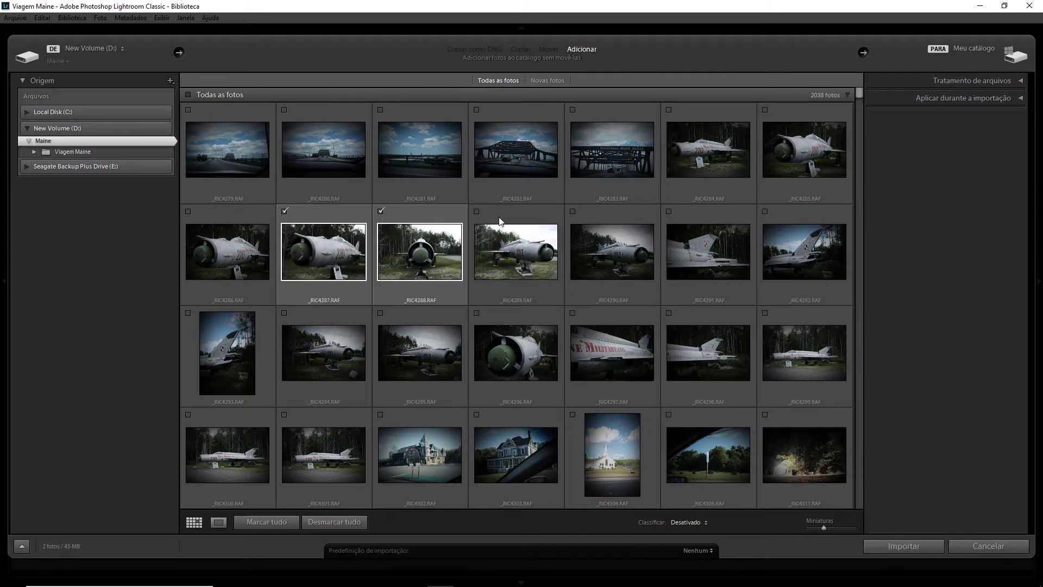
click(476, 211)
Mark all photos of the Maine folder and import them into the catalog with the Add (Adicionar) option.
click(187, 94)
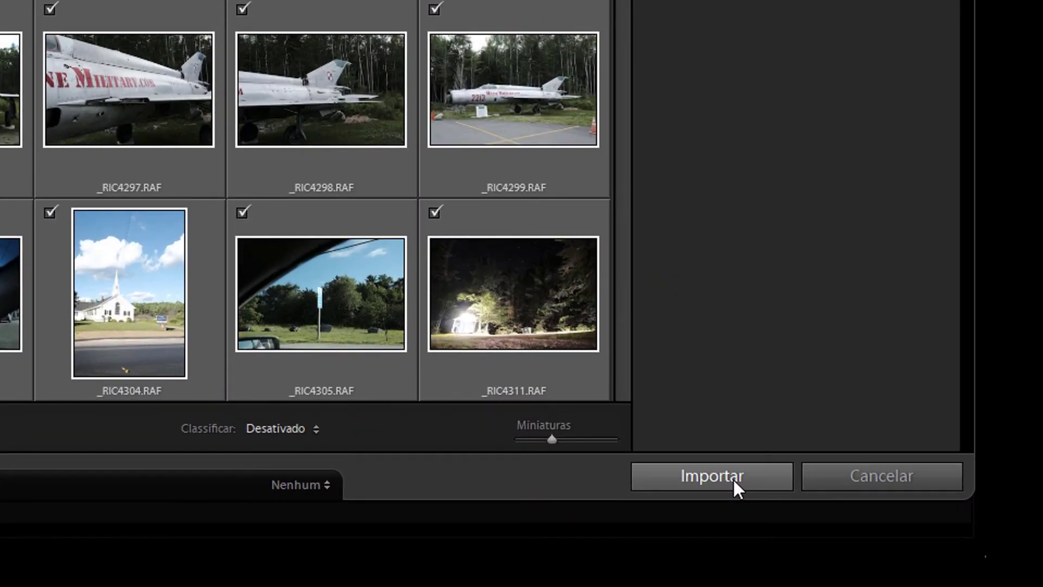
click(733, 480)
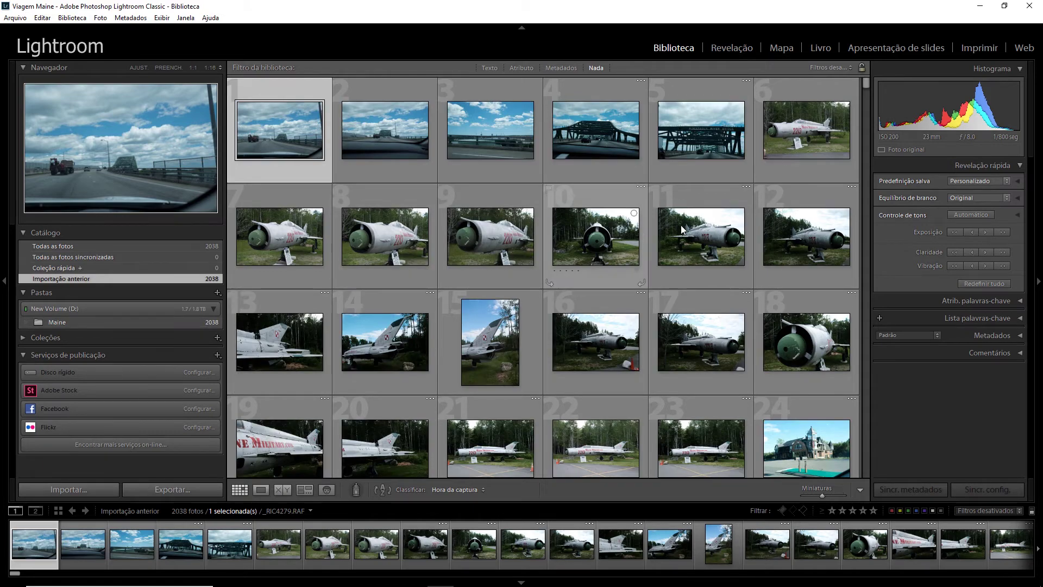
Browse the first imported photos one by one in the library grid, up to the sixth photo.
mouse_move(866, 84)
mouse_down()
mouse_move(868, 113)
mouse_move(867, 76)
mouse_up()
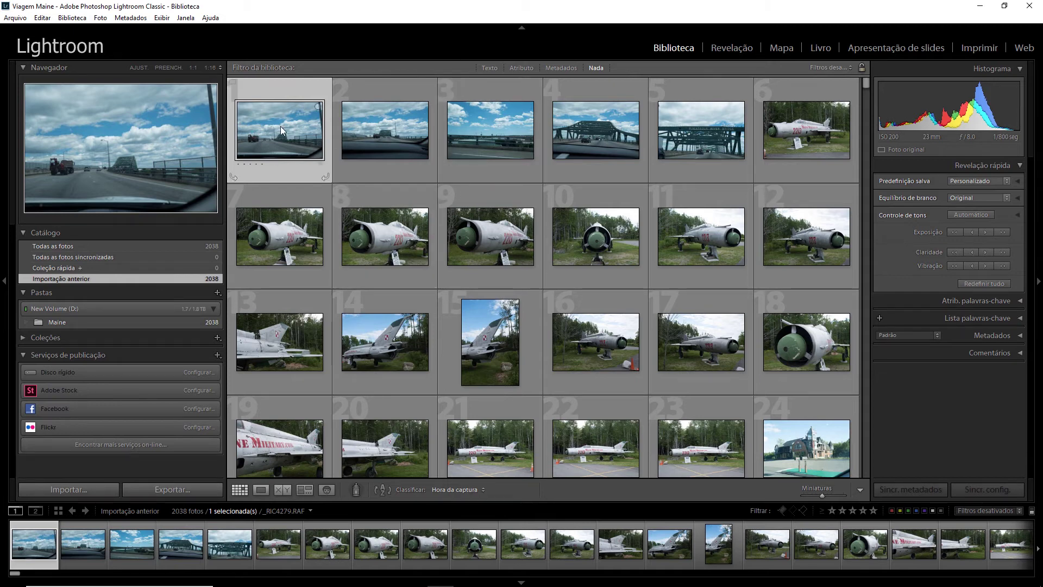
click(392, 140)
click(497, 145)
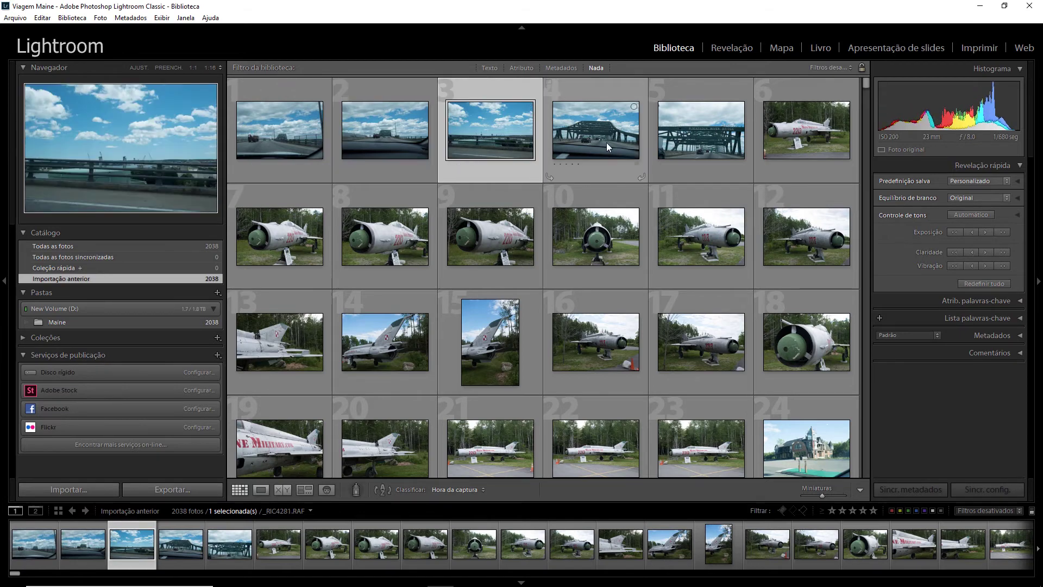
key(Right)
key(Right)
key(Right)
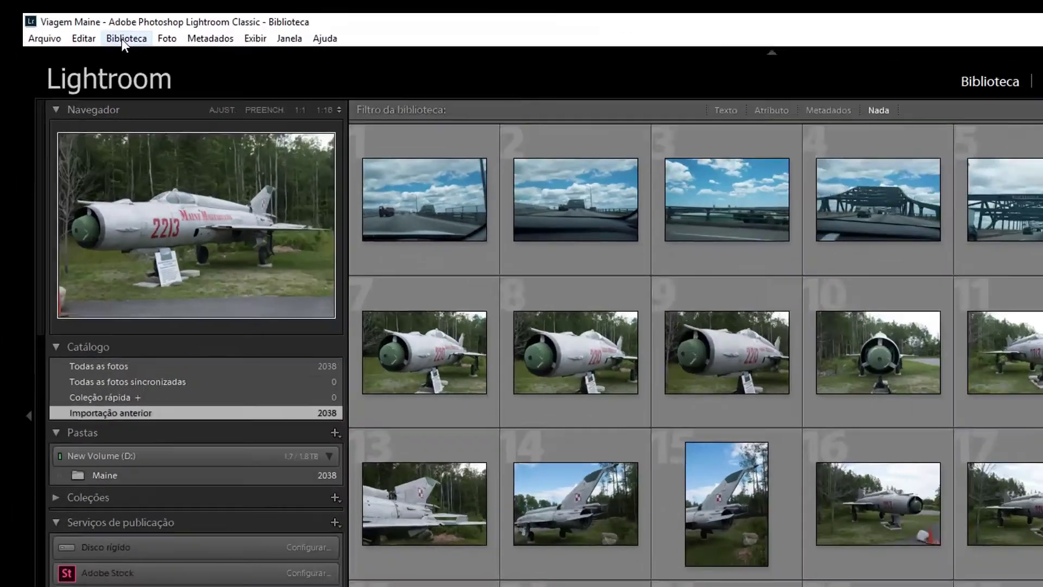
Create smart previews (visualizações inteligentes) for all photos in the catalog.
click(69, 17)
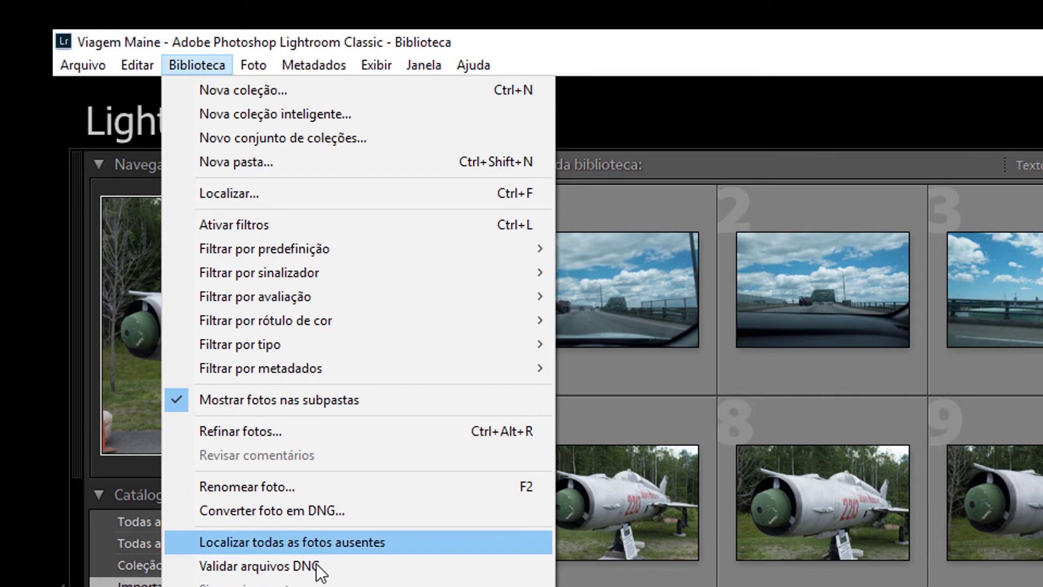
mouse_move(319, 538)
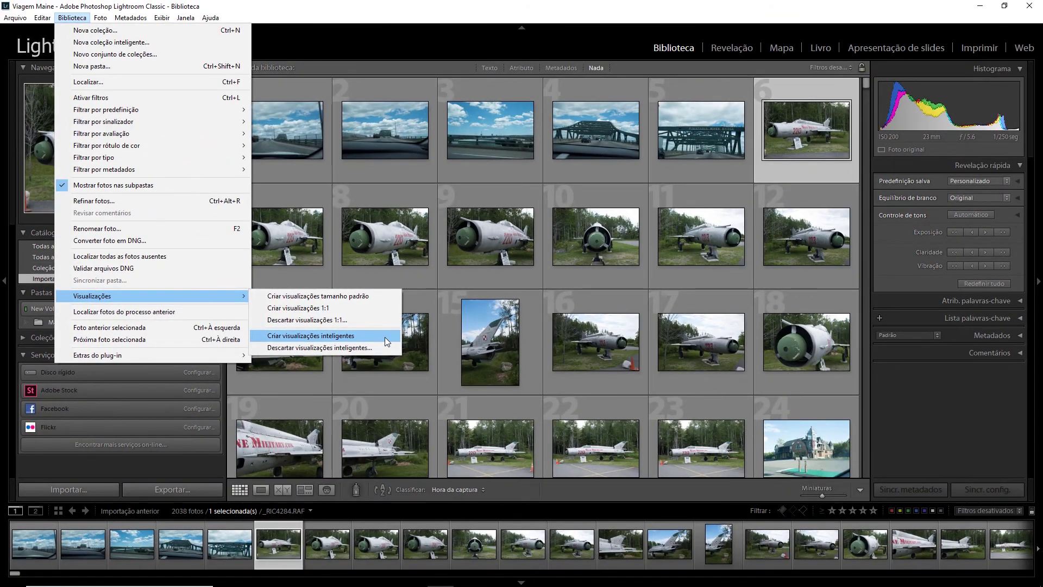
click(384, 337)
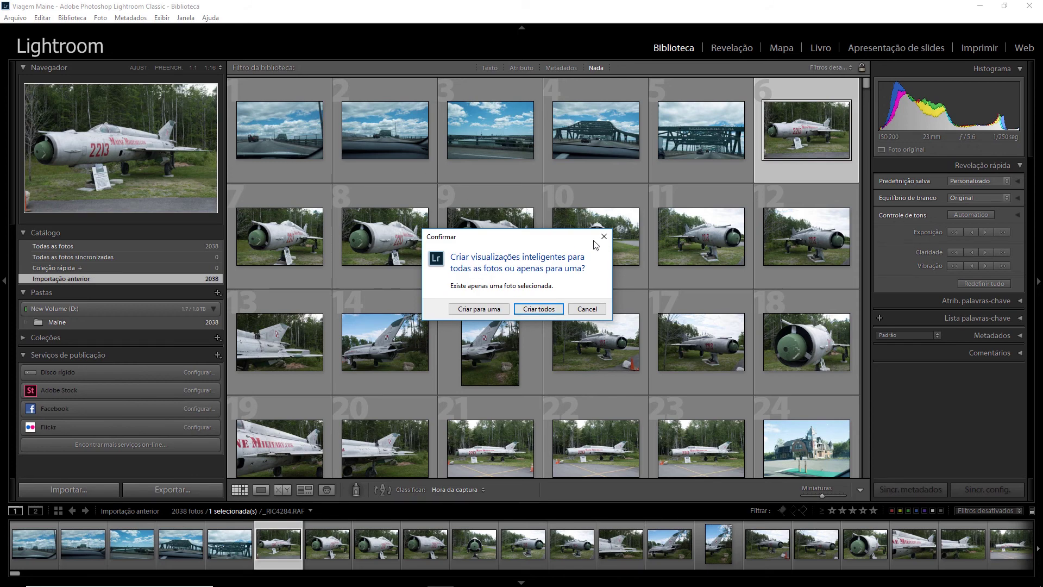
click(546, 309)
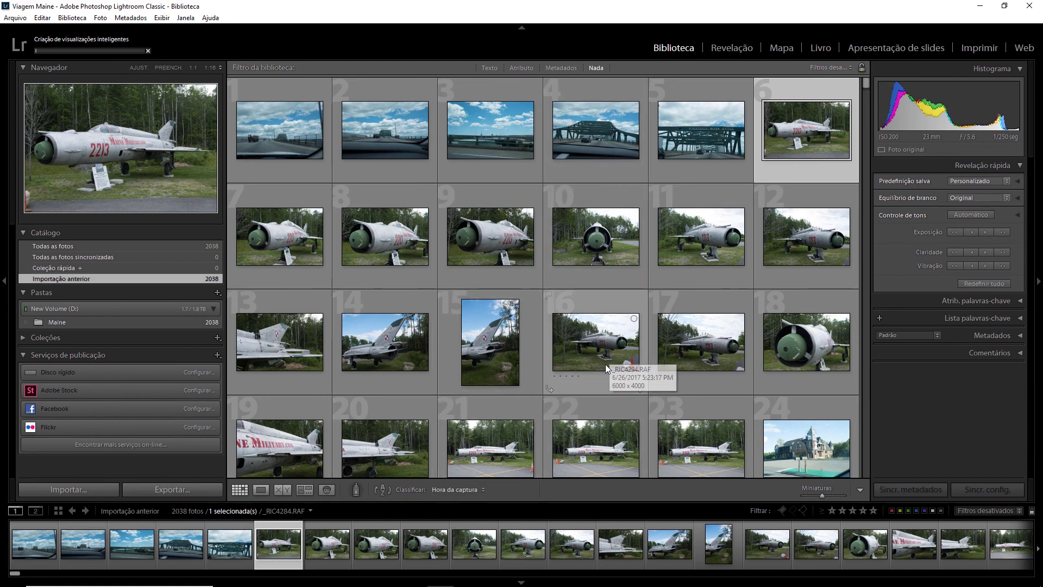
Inspect the coastal photo _RIC4355.RAF in loupe view at 1:1 and at fit size, and return to the grid.
scroll(605, 364, down, 3)
scroll(589, 357, down, 9)
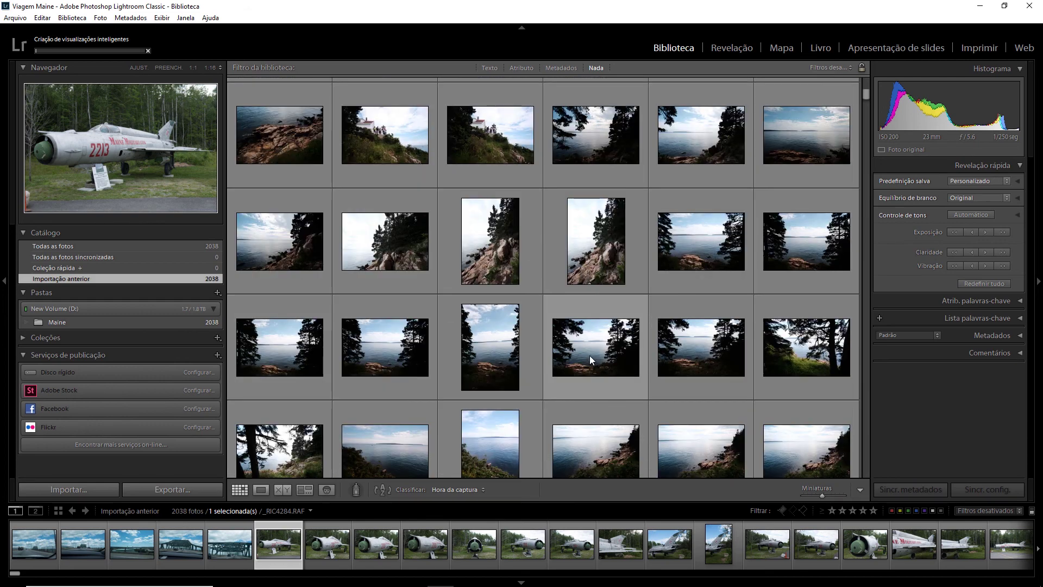
double_click(598, 250)
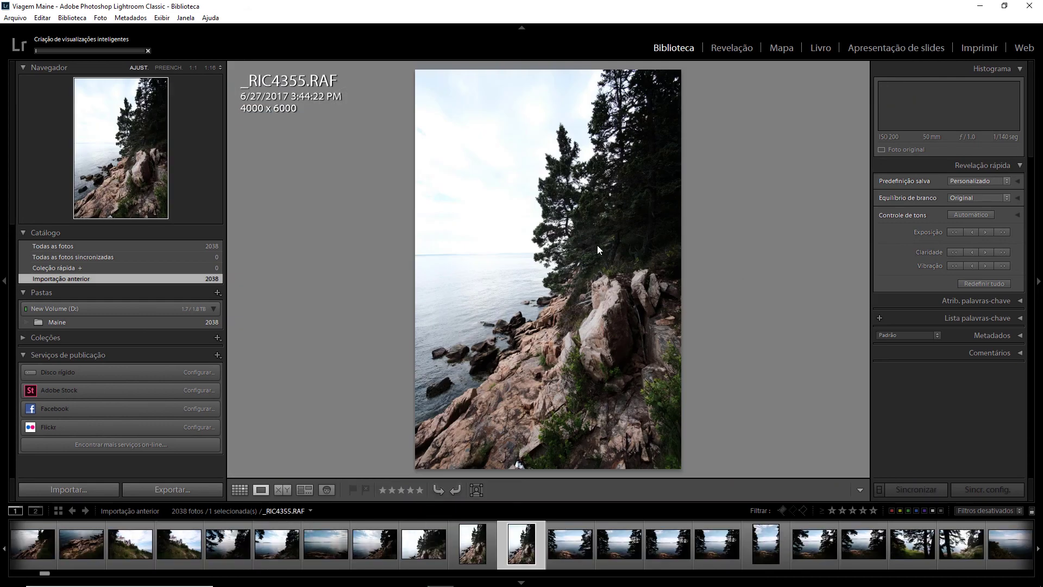
click(546, 319)
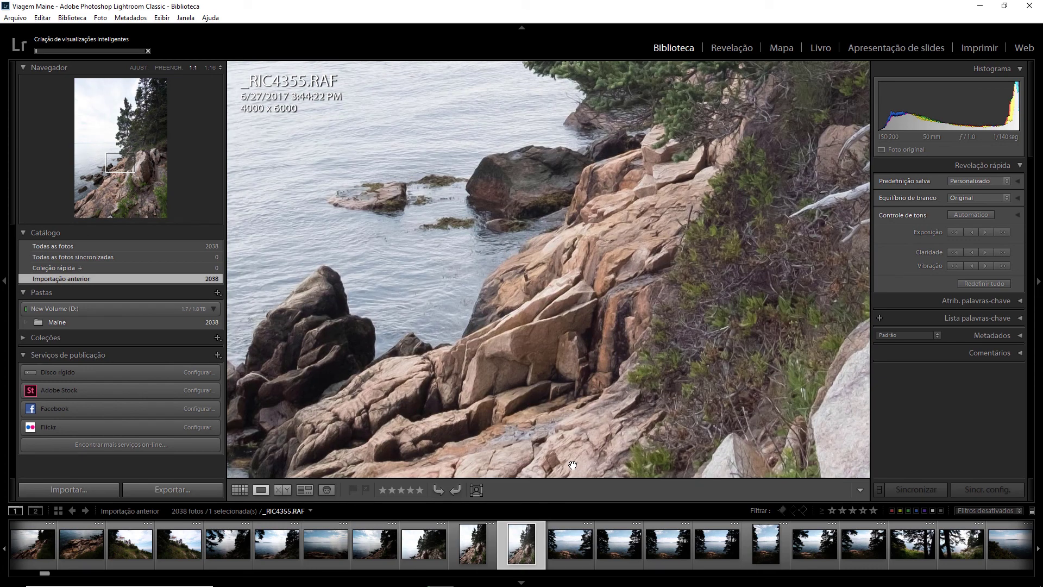
click(603, 285)
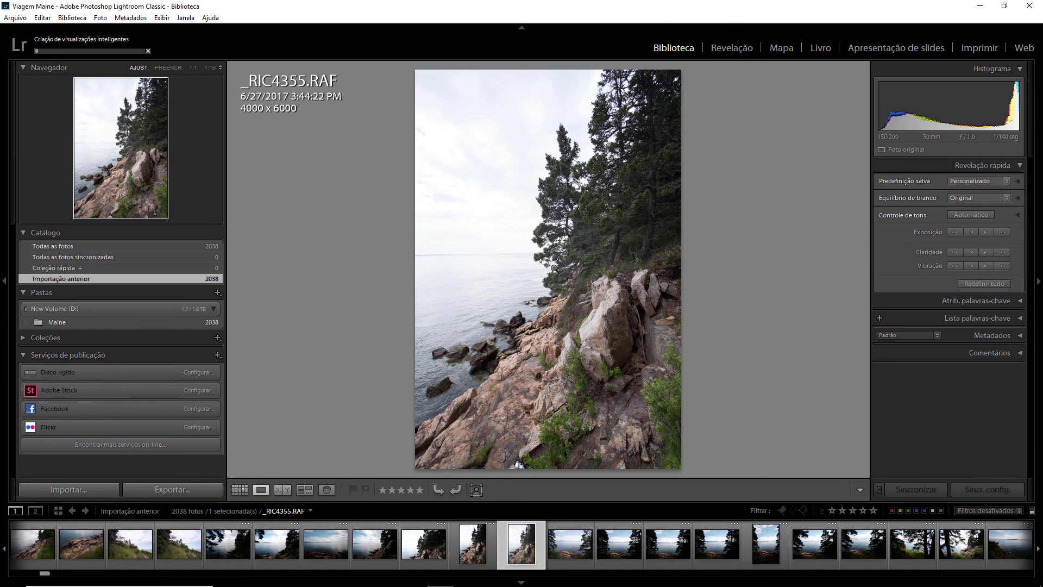
key(g)
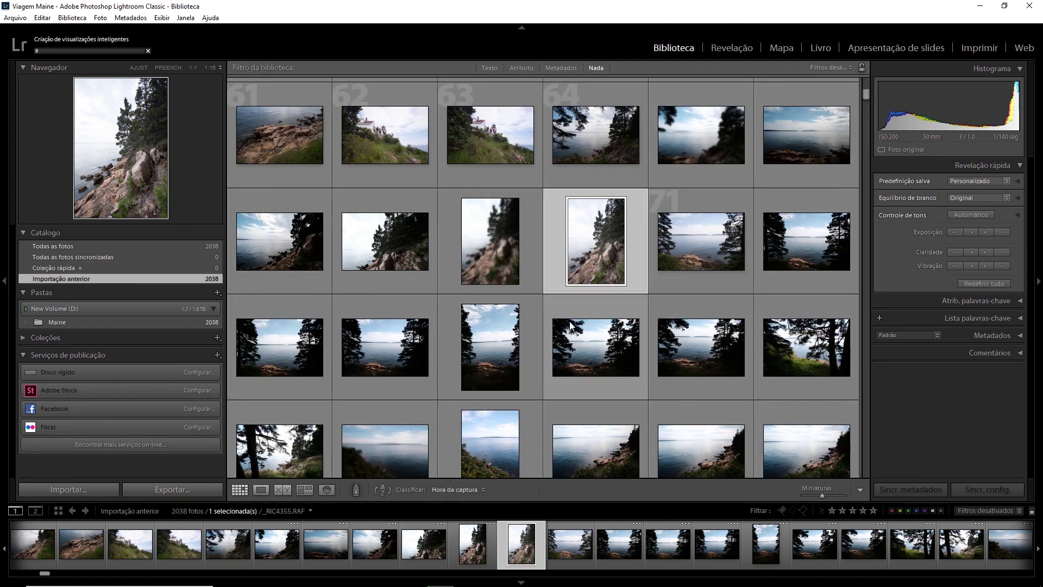